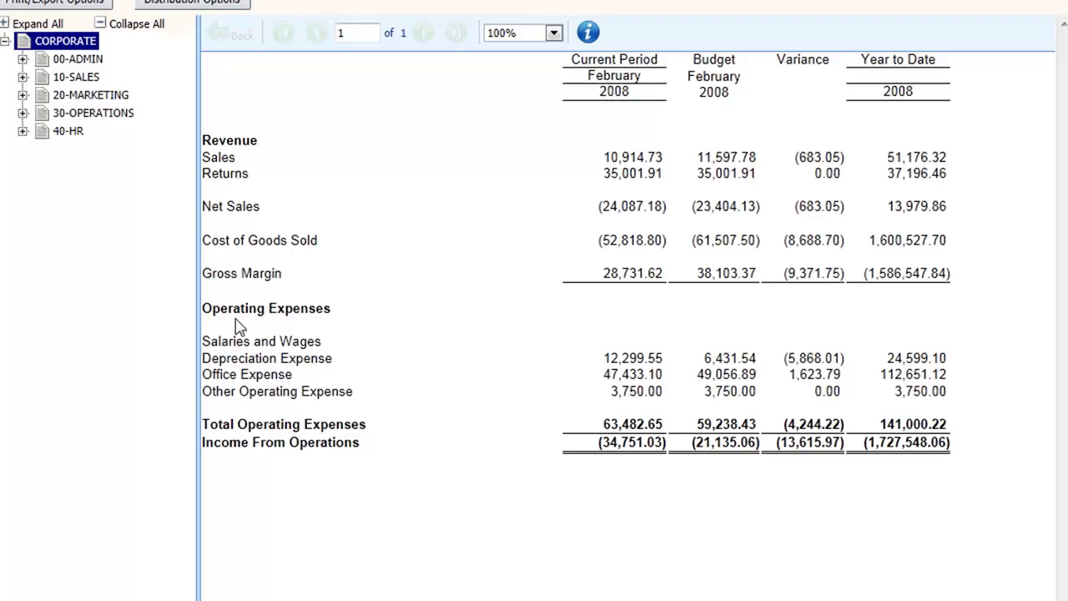
- Open the exception report for the 10-SALES unit of the income statement
left_click(22, 77)
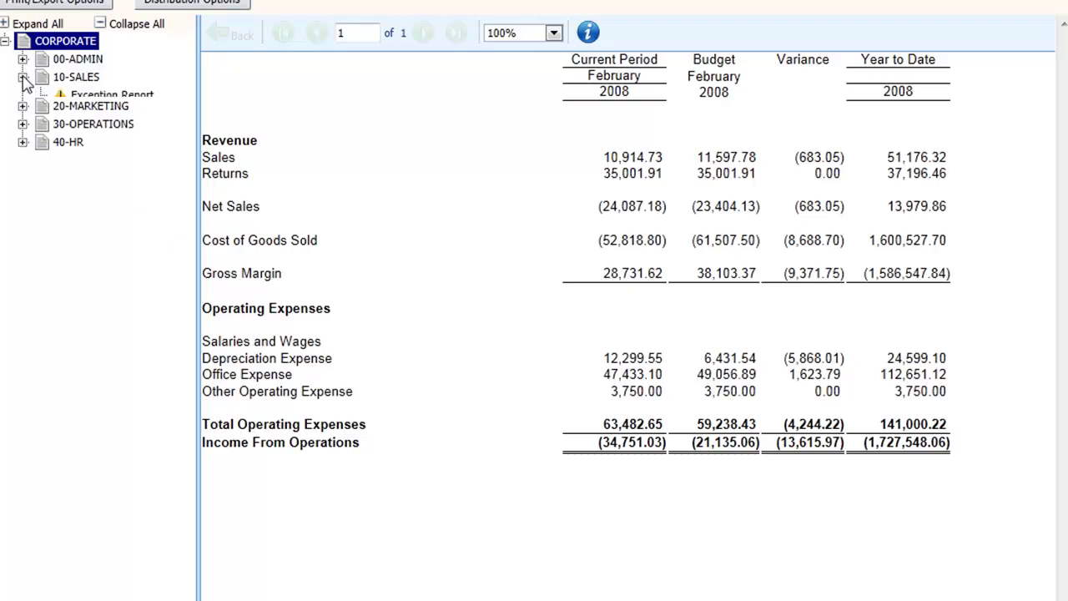
left_click(77, 96)
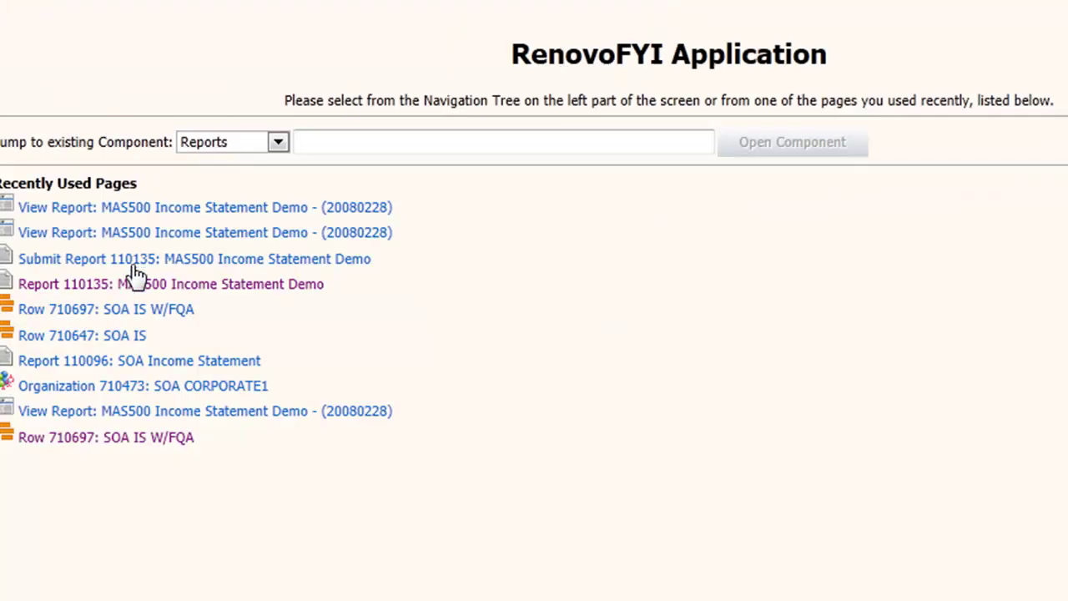
- Open the MAS500 Income Statement Demo report definition, review the unit masks in its SOA CORPORATE1 organization and return to the report
left_click(133, 285)
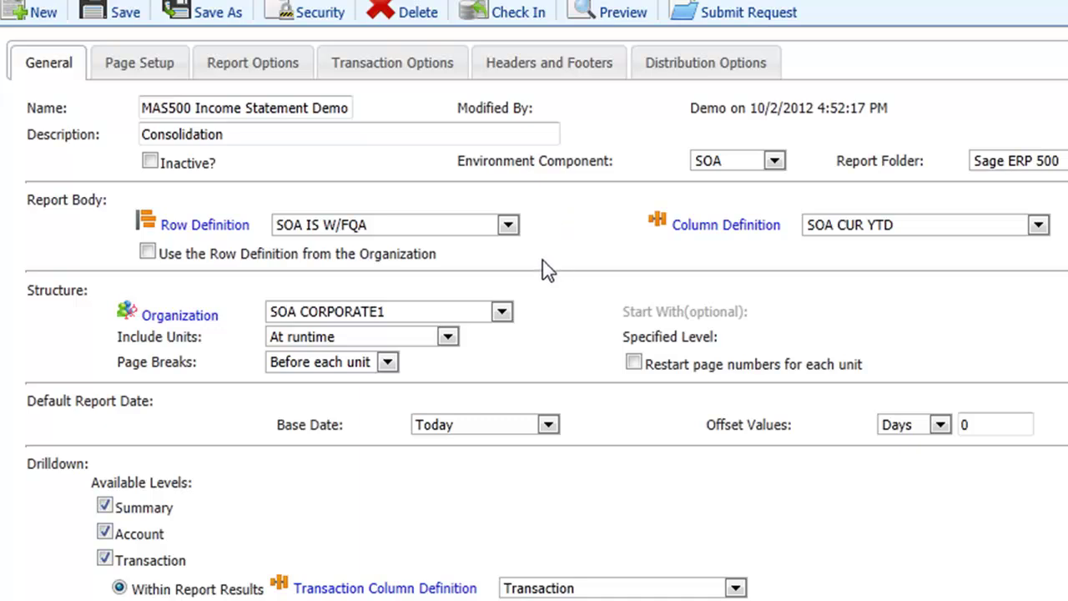
left_click(204, 318)
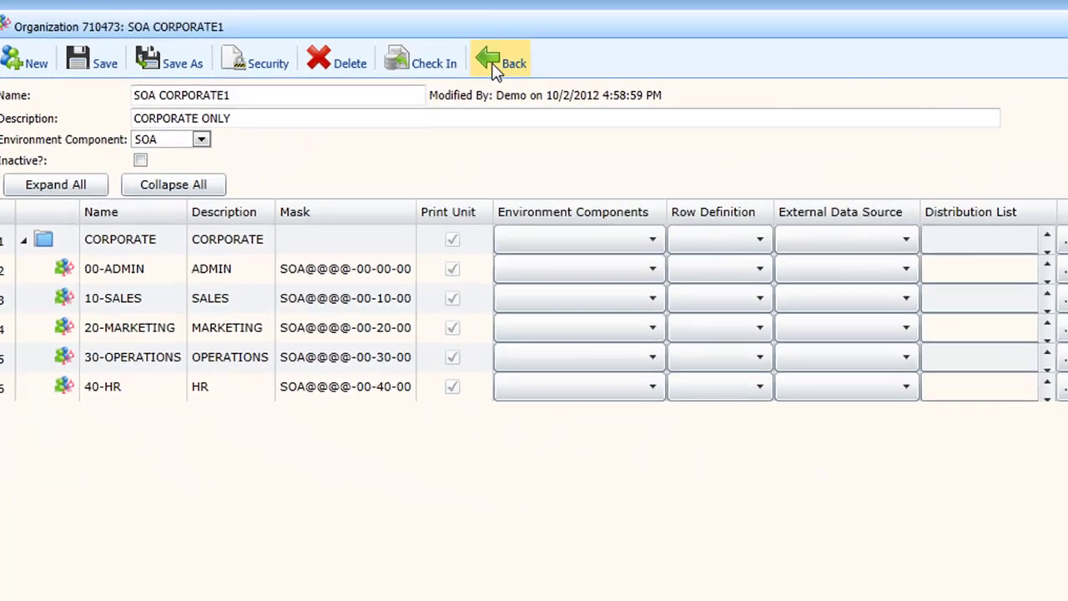
left_click(490, 58)
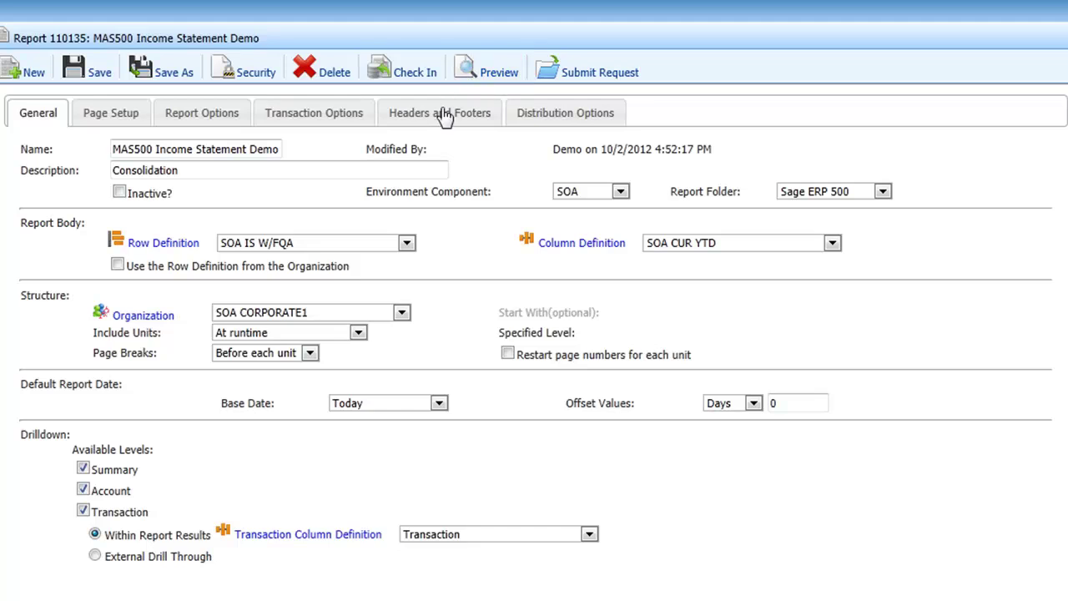
- Open the SOA IS W/FQA row definition and compare the Salaries and Wages accounts with the noted errors and organization masks
left_click(165, 242)
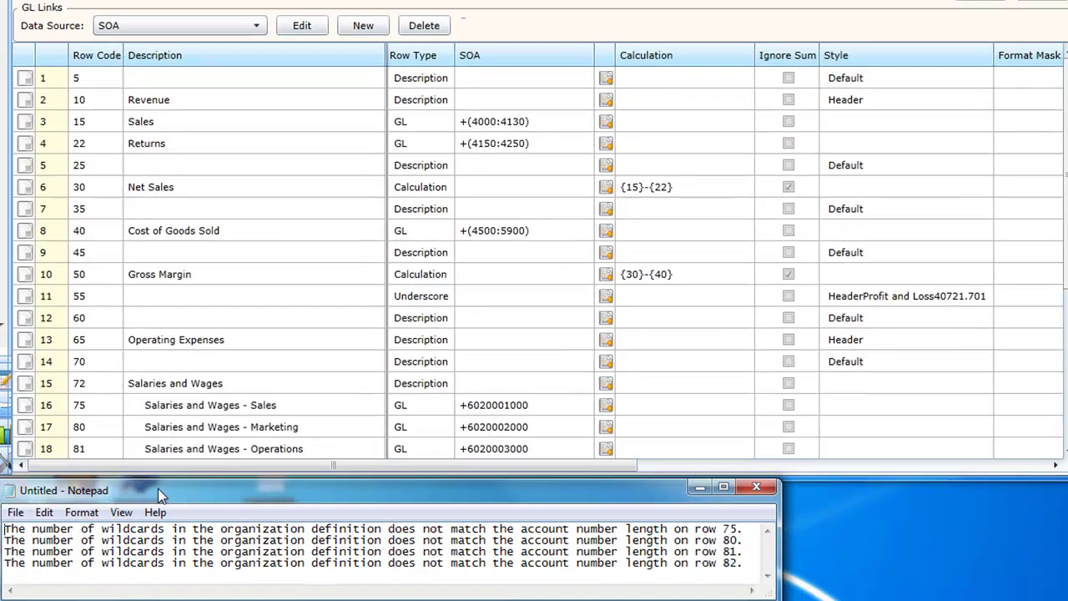
left_click_drag(158, 488, 150, 488)
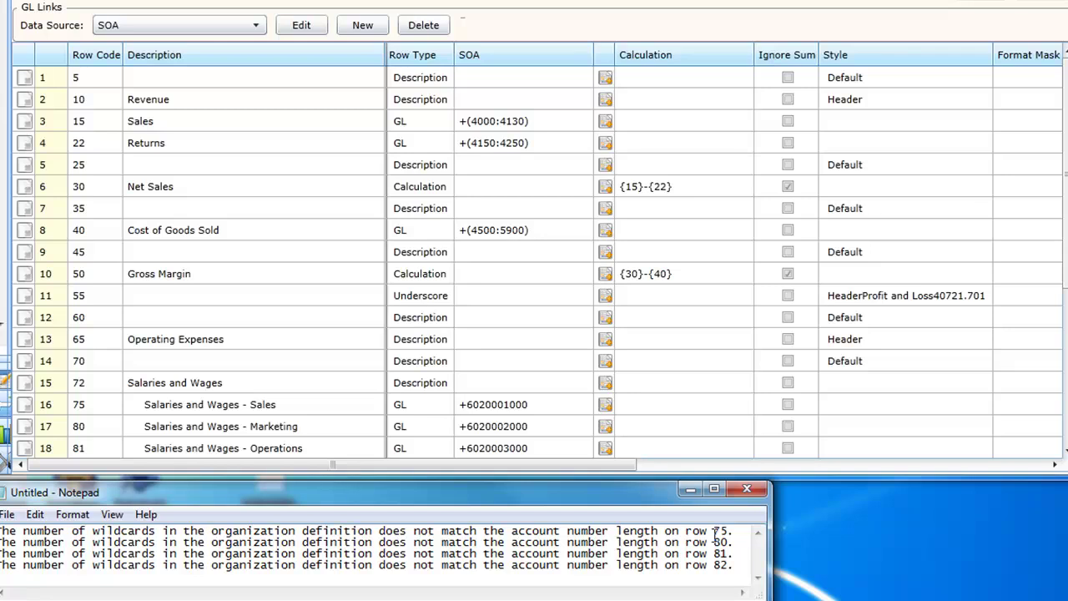
left_click(1064, 452)
scroll(1064, 452, "down", 5)
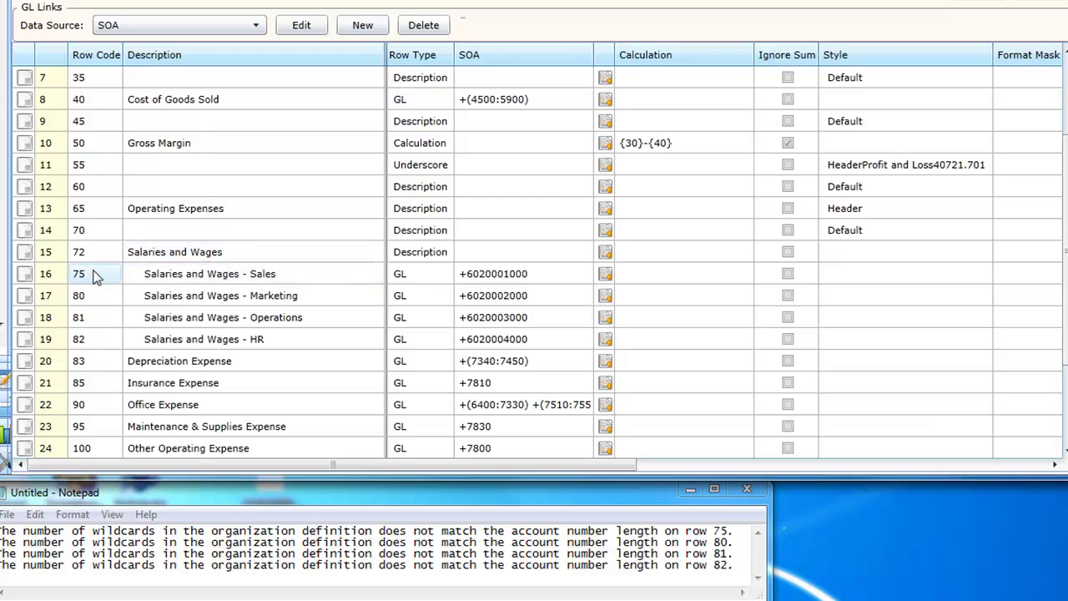
left_click(223, 342)
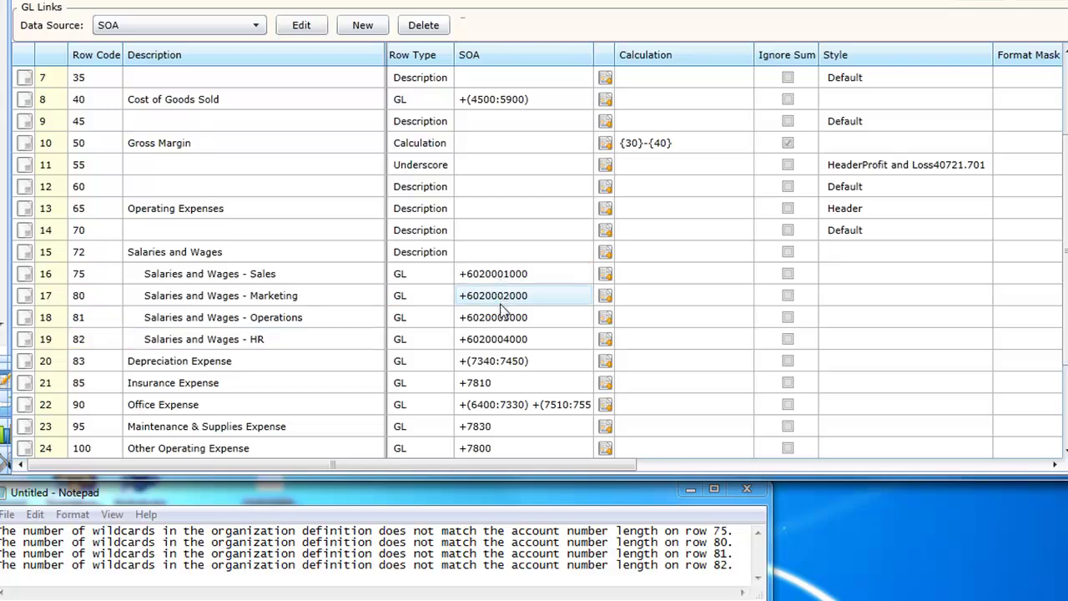
left_click(504, 342)
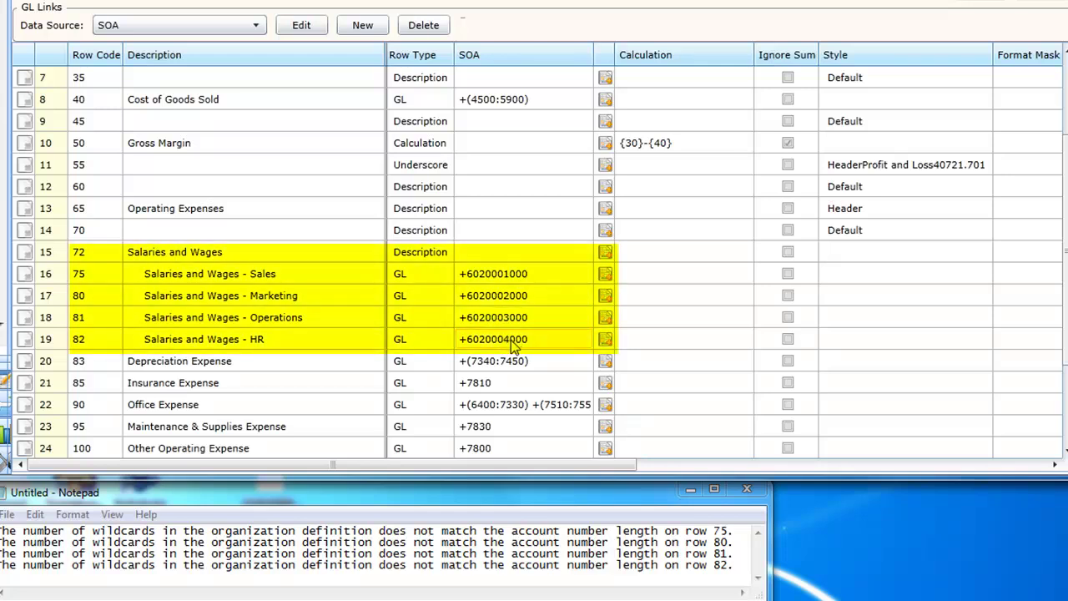
left_click_drag(1067, 369, 869, 411)
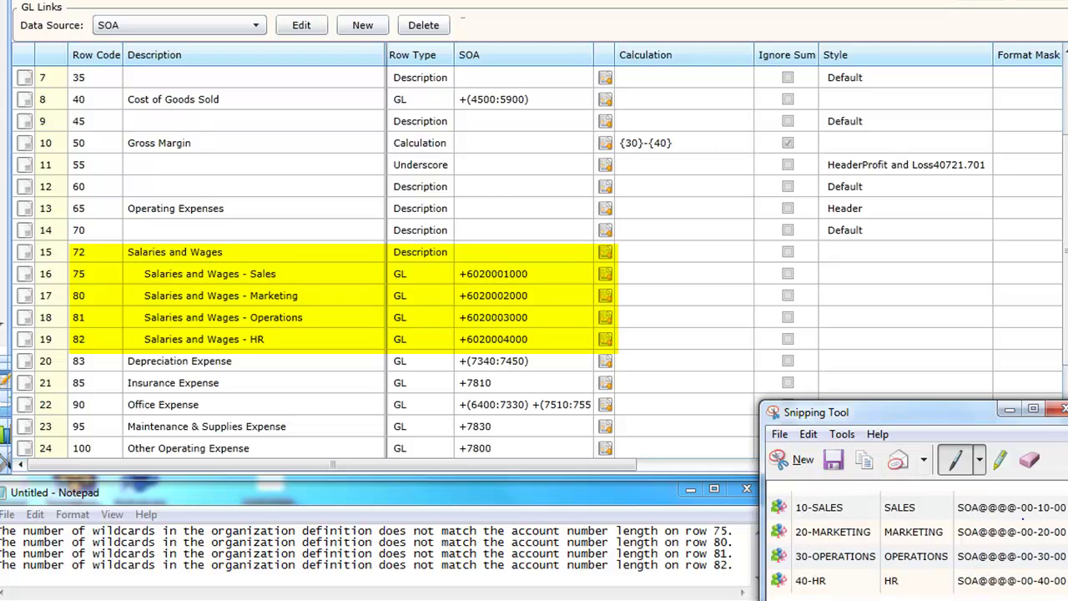
- Add the SOA prefix after the plus sign of the GL account in row 75, Salaries and Wages - Sales
left_click(467, 276)
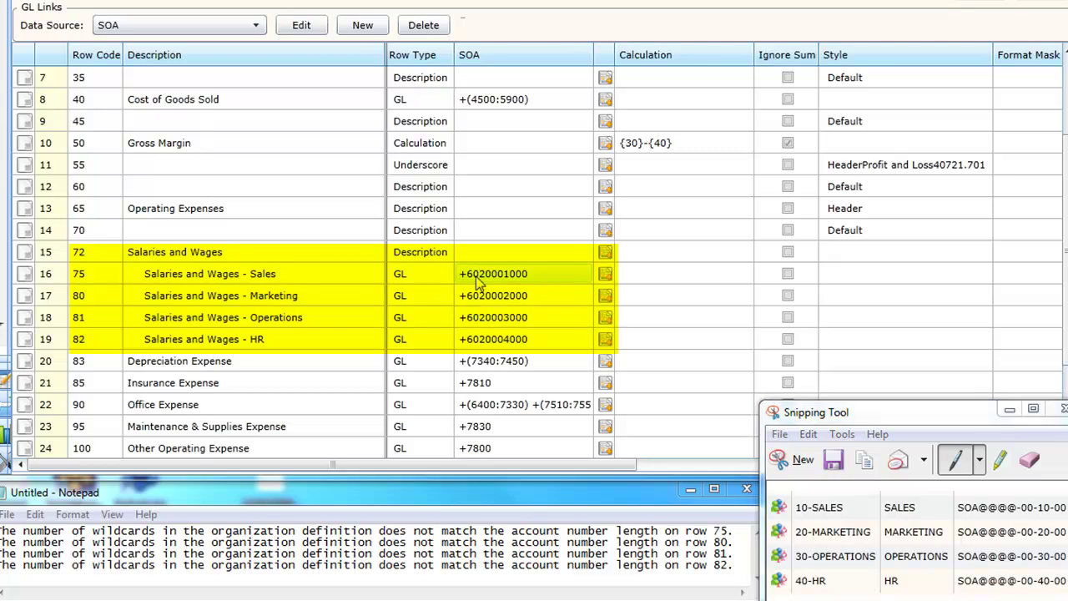
left_click(467, 275)
left_click(467, 276)
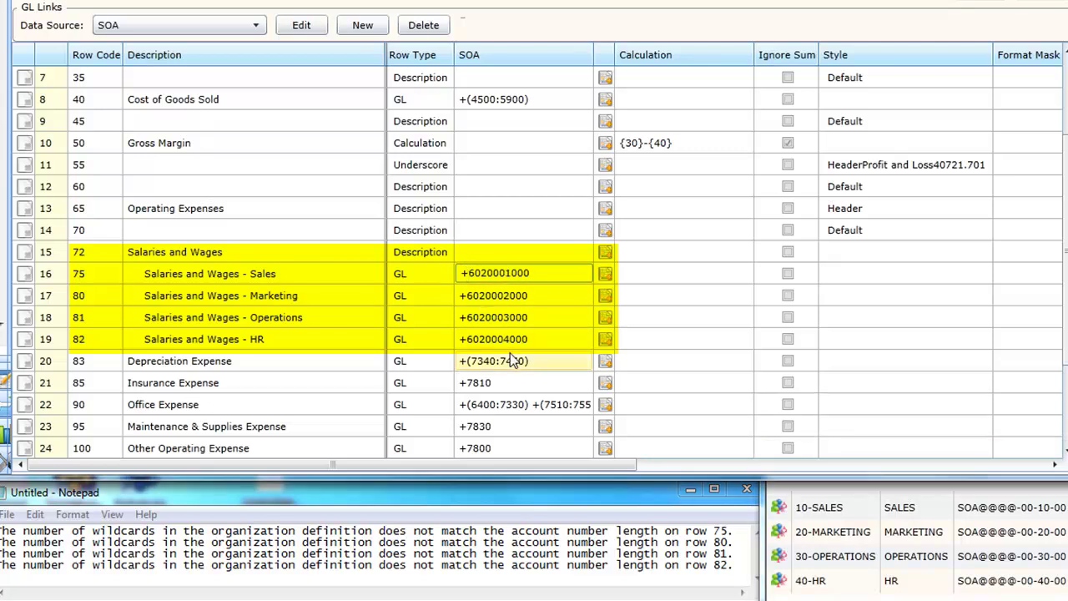
key("Caps_Lock")
key("Caps_Lock")
type("SPA")
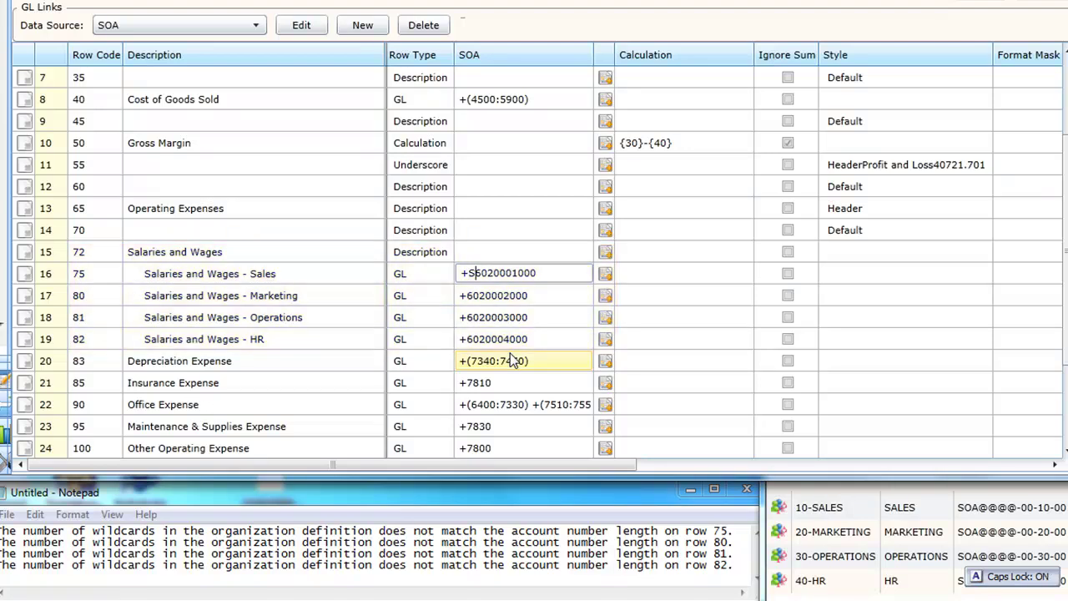
key("BackSpace")
key("BackSpace")
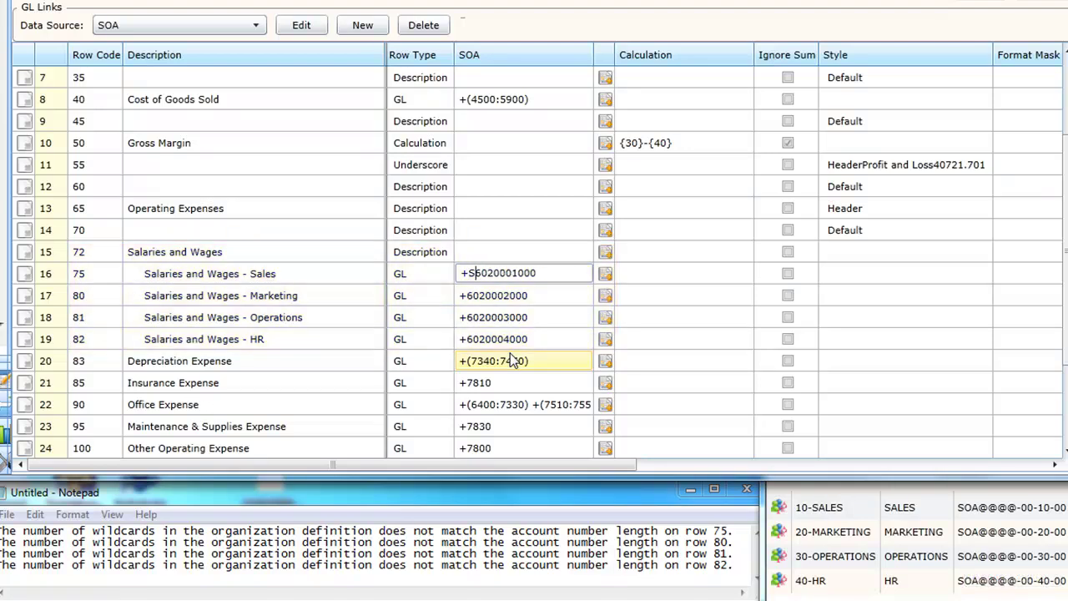
type("OA")
- Add the SOA prefix to the Salaries and Wages GL accounts for Marketing and Operations, rows 80 and 81
left_click(469, 300)
left_click(469, 300)
left_click(469, 300)
type("S")
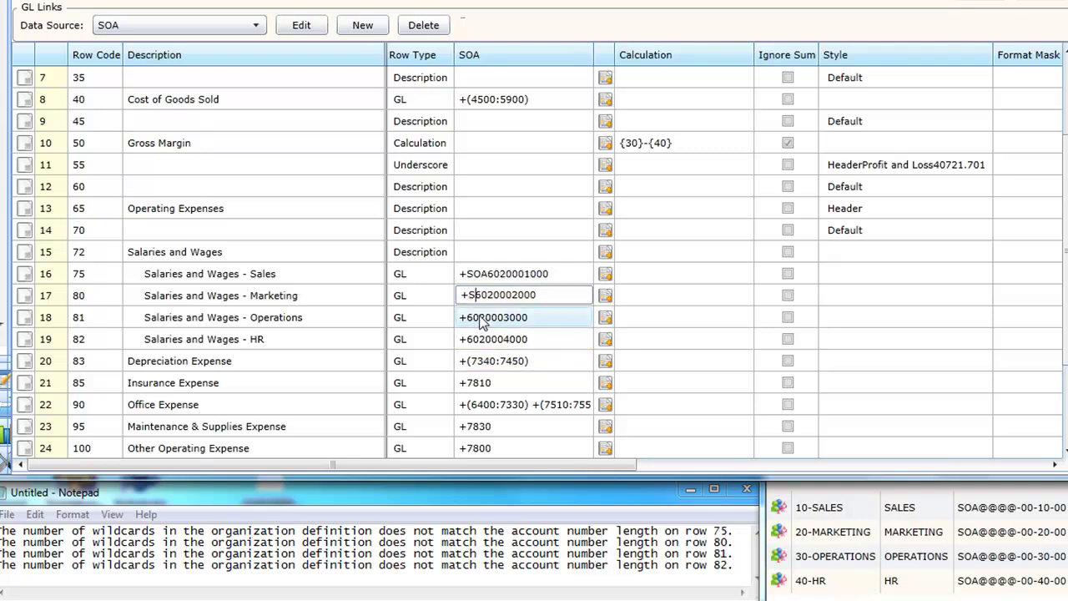
type("OA")
left_click(480, 321)
left_click(481, 321)
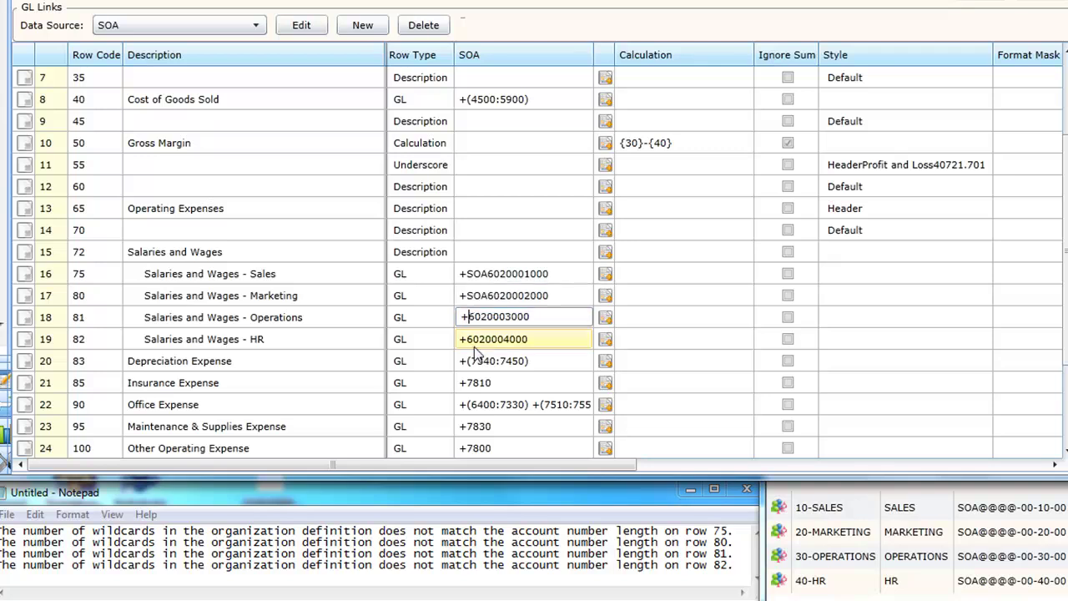
type("SOA")
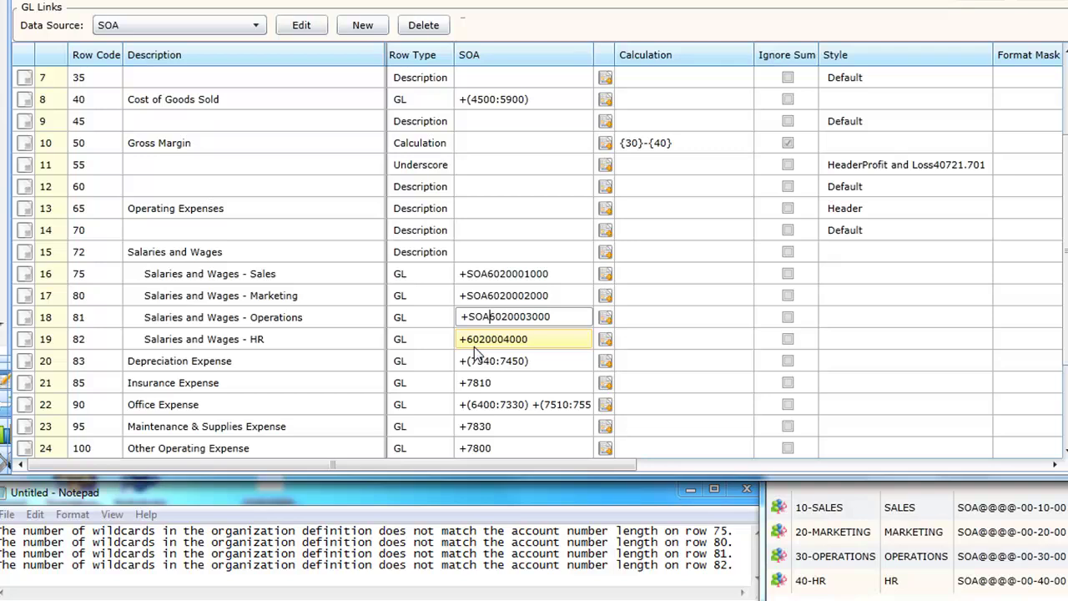
- Add the SOA prefix to the GL account in row 82, Salaries and Wages - HR, and save the row definition
left_click(475, 345)
left_click(476, 346)
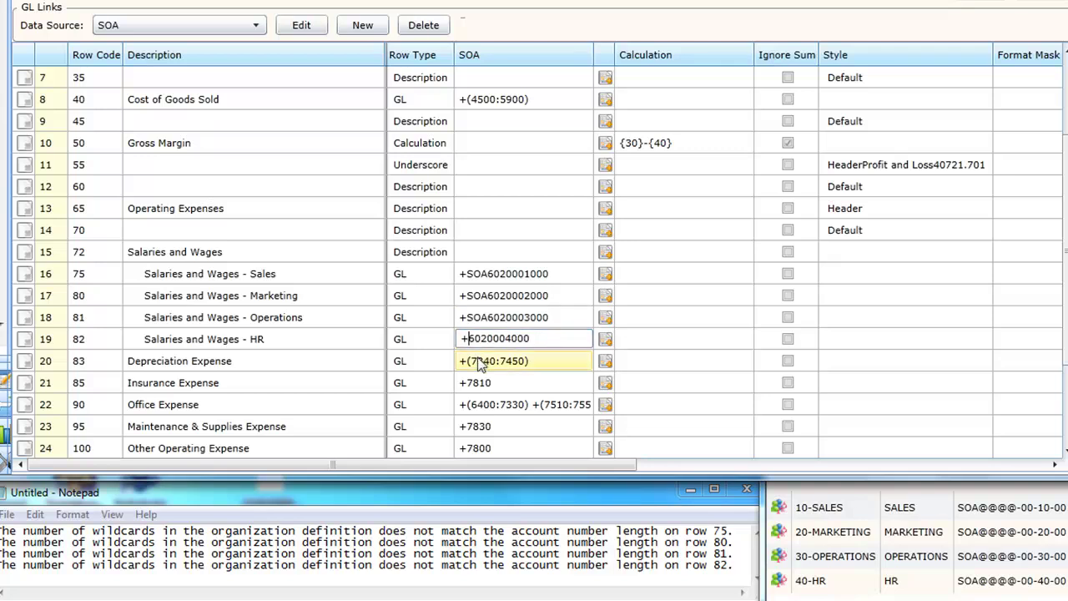
type("SOA")
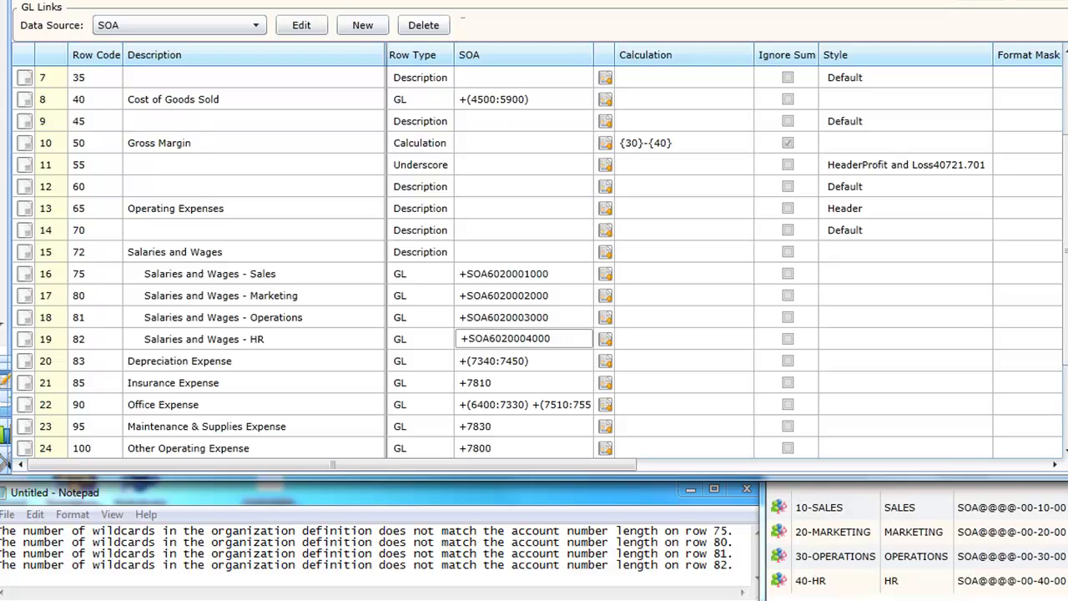
key("ctrl+s")
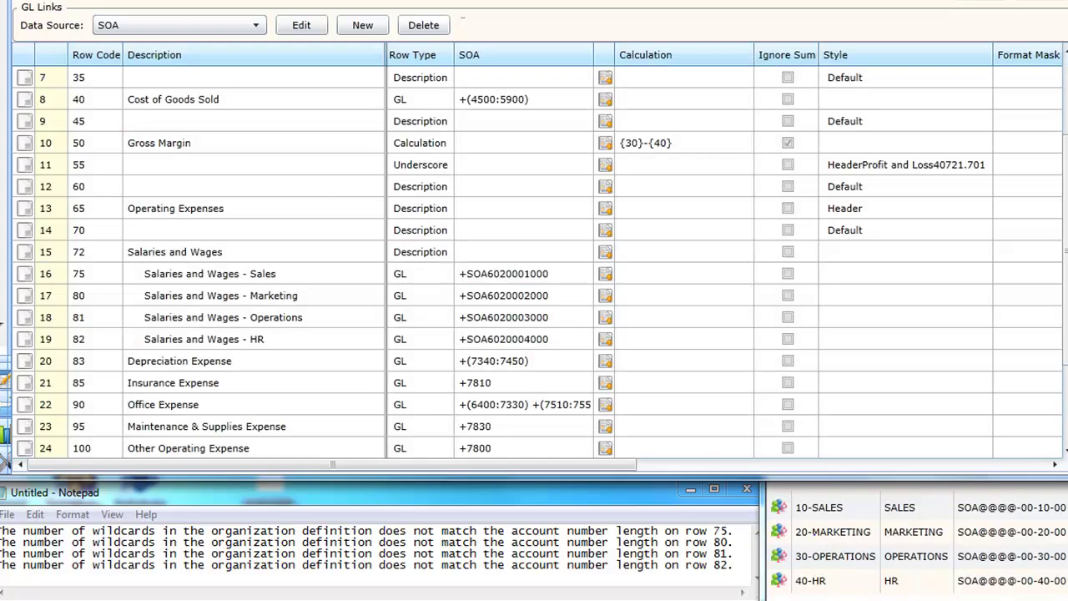
- Compare the organization masks in the snip with the prefixed salary accounts and return to the report definition
left_click_drag(829, 409, 341, 374)
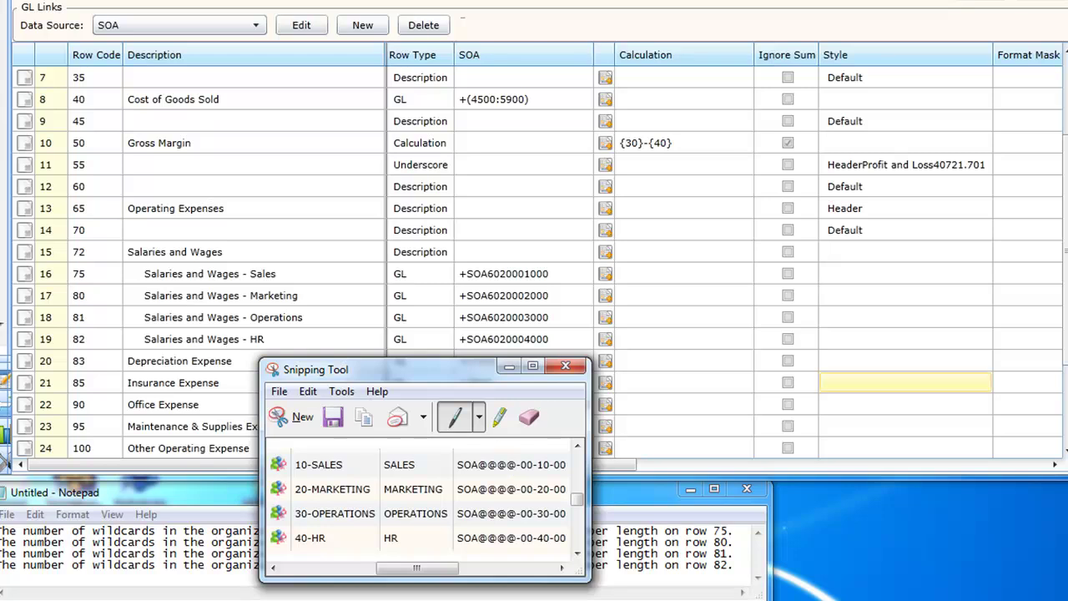
left_click(905, 273)
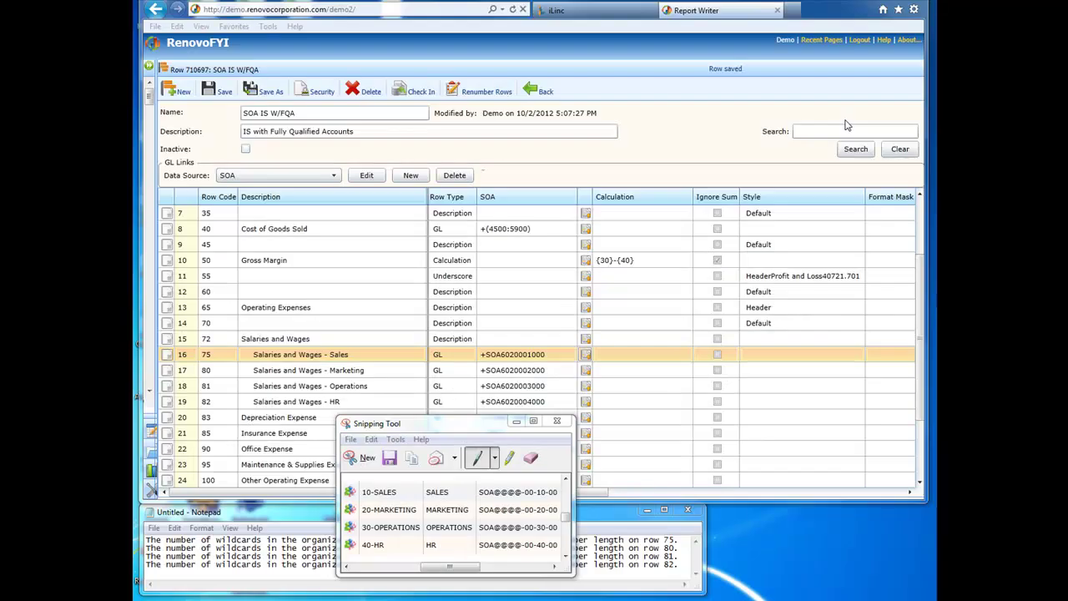
left_click(531, 0)
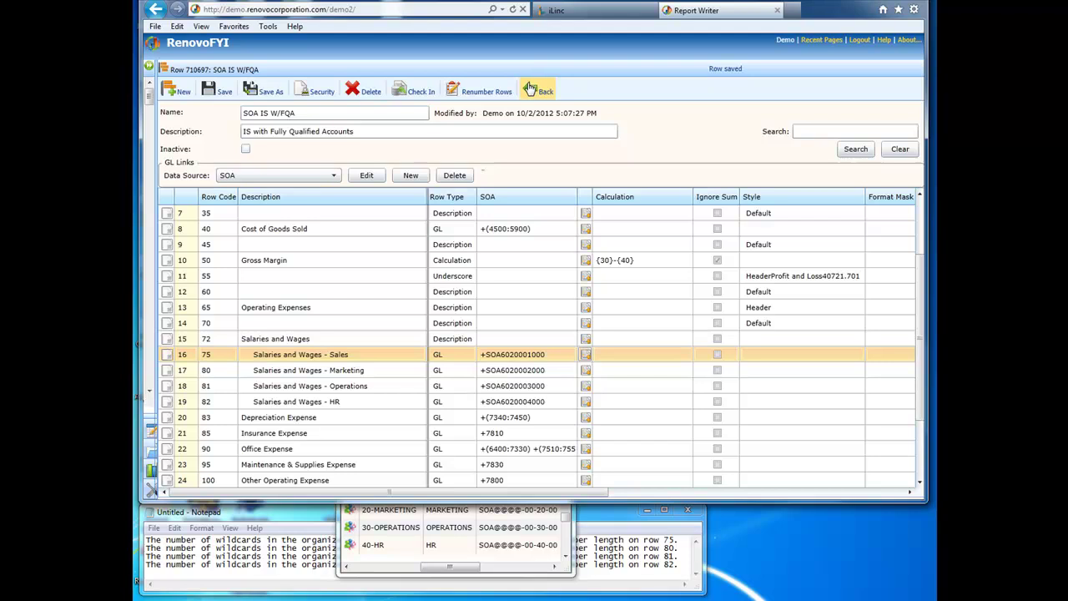
left_click(534, 91)
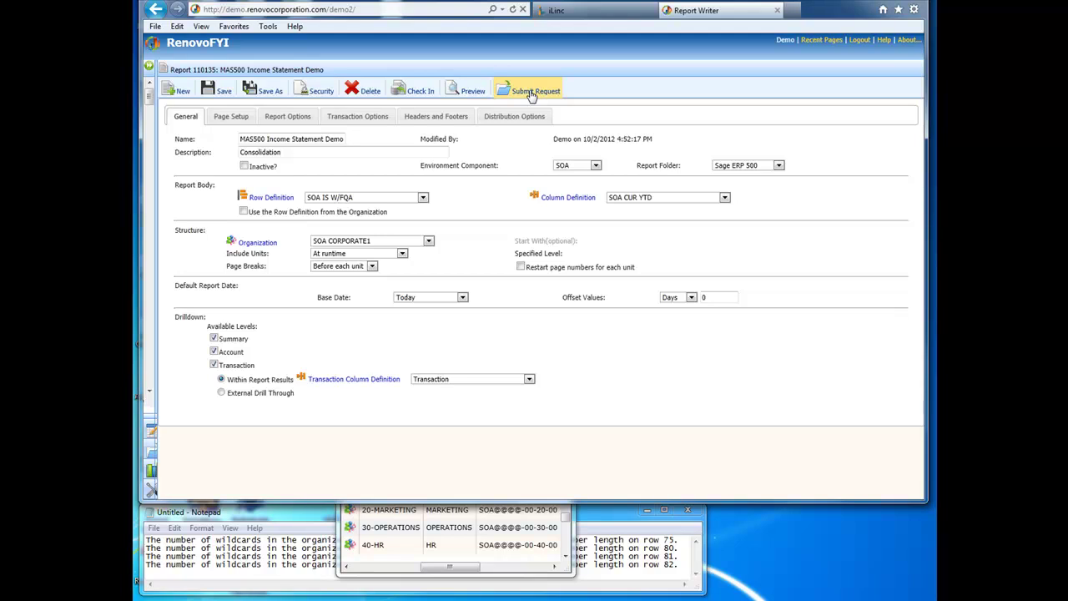
- Submit a request to run the MAS500 Income Statement Demo report
left_click(531, 93)
left_click(477, 379)
left_click(482, 381)
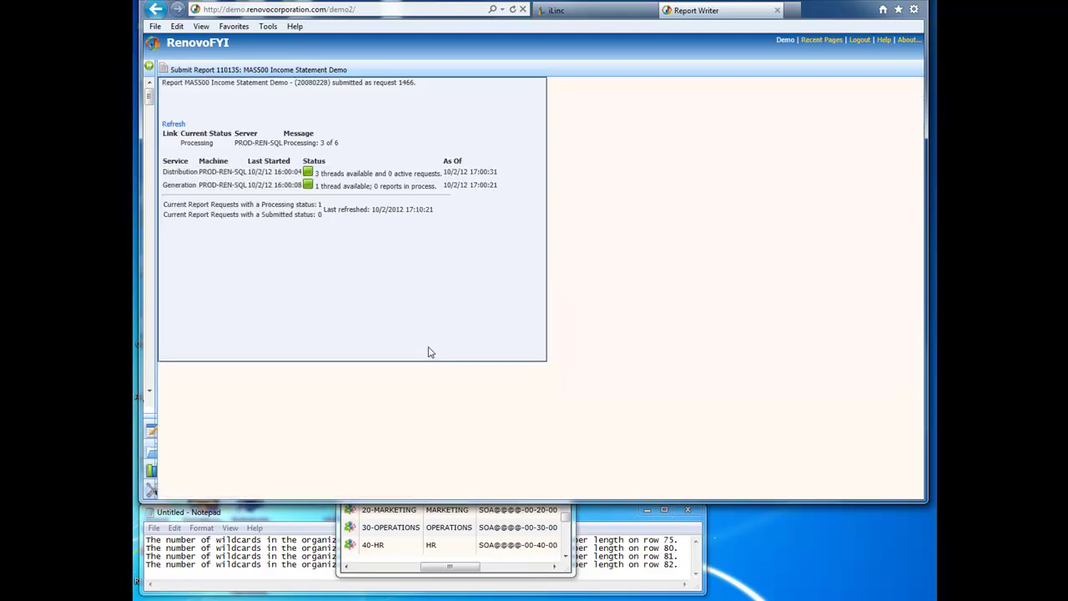
- Refresh the request status, open the generated report and view the CORPORATE unit's income statement
left_click(173, 125)
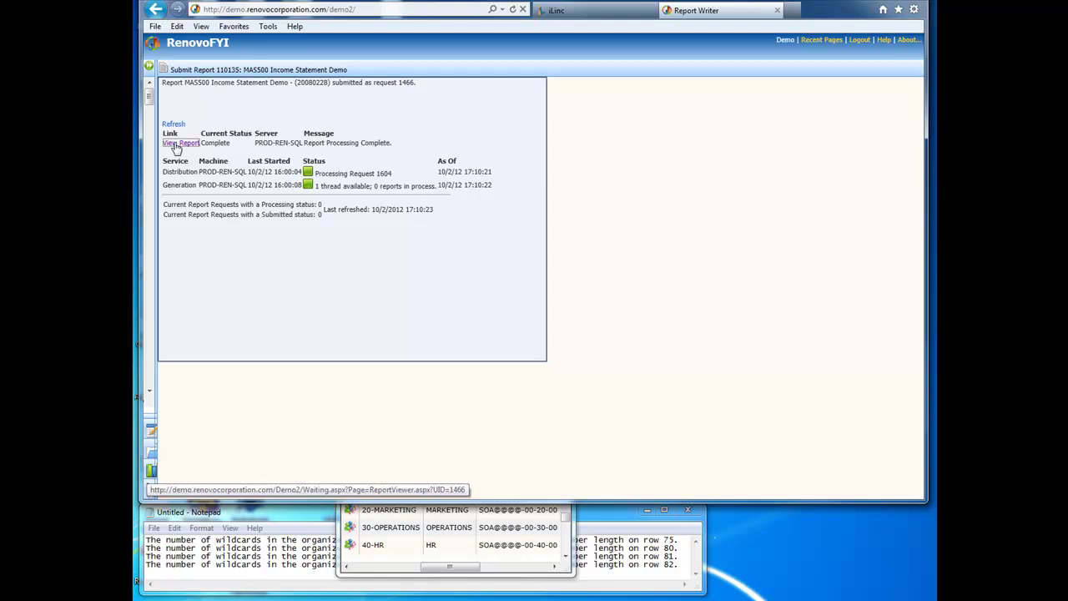
left_click(172, 143)
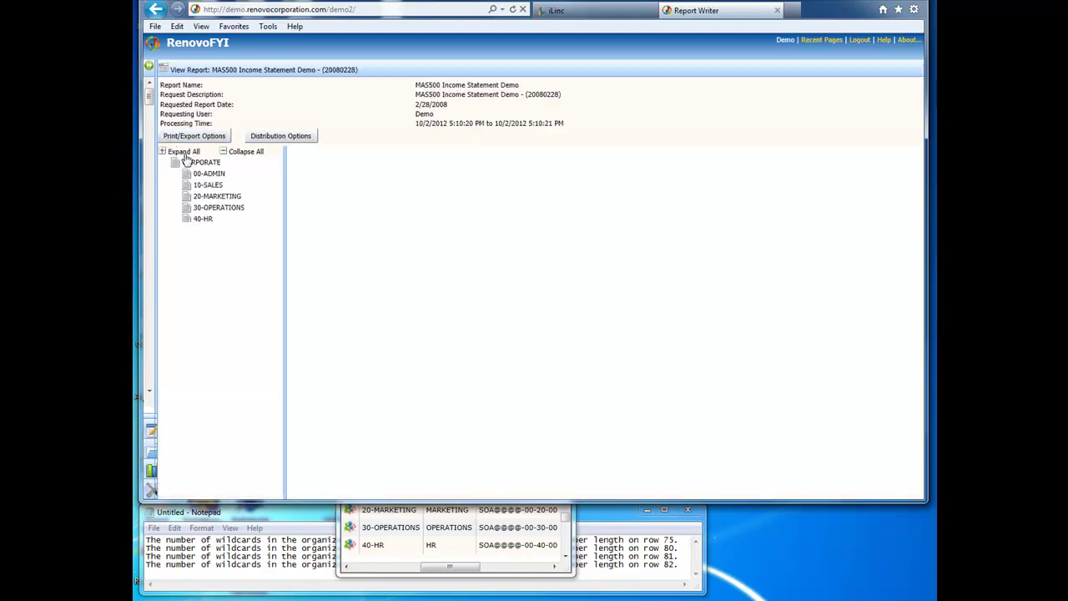
left_click(200, 163)
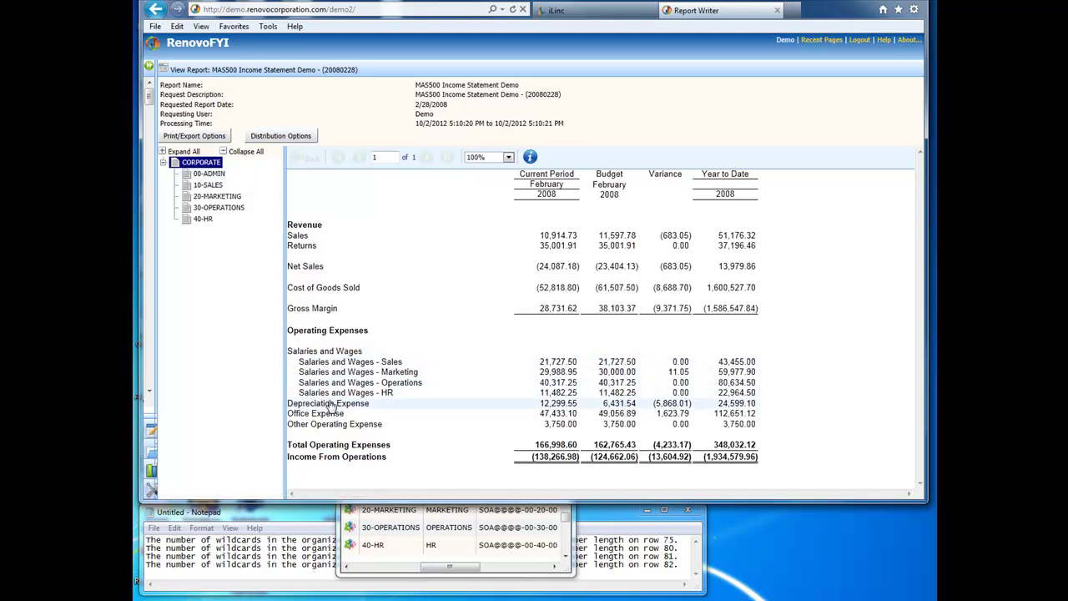
- Go back to the report definition, open its SOA CUR YTD column definition and start editing column E
left_click(822, 41)
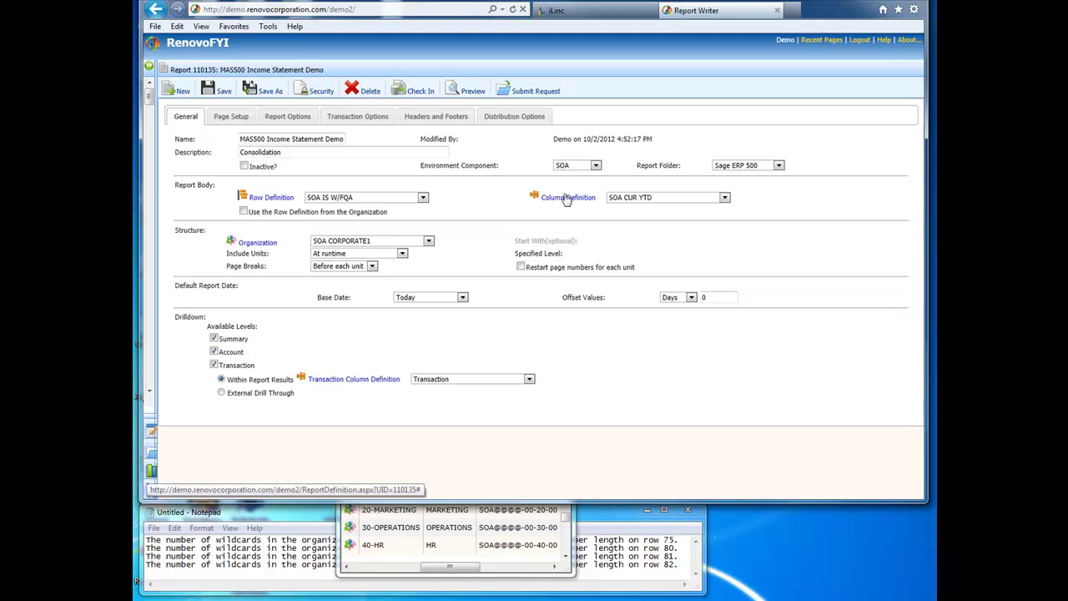
left_click(568, 198)
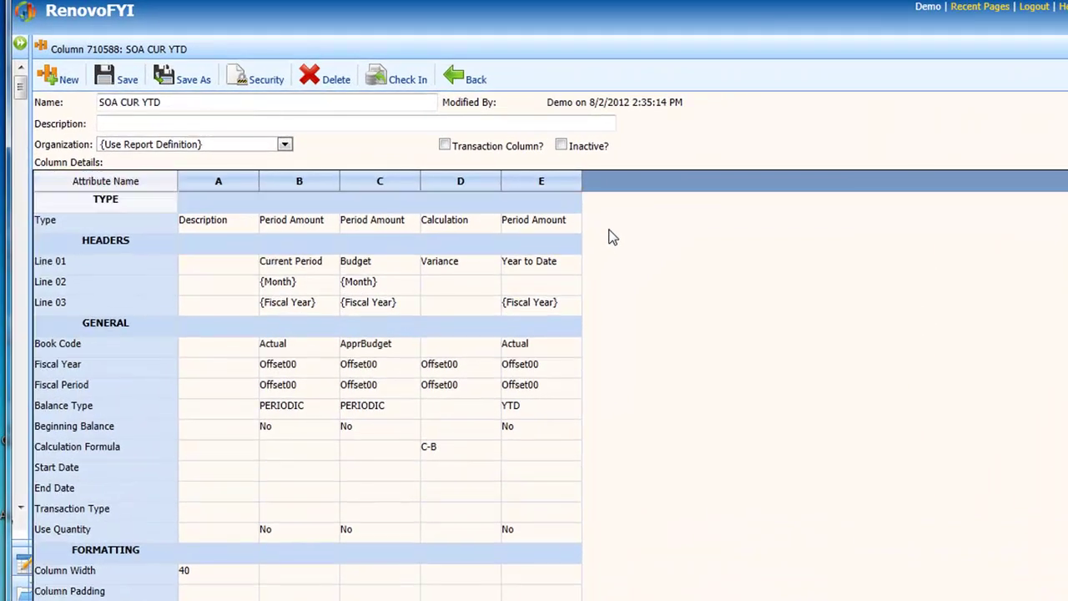
left_click(542, 198)
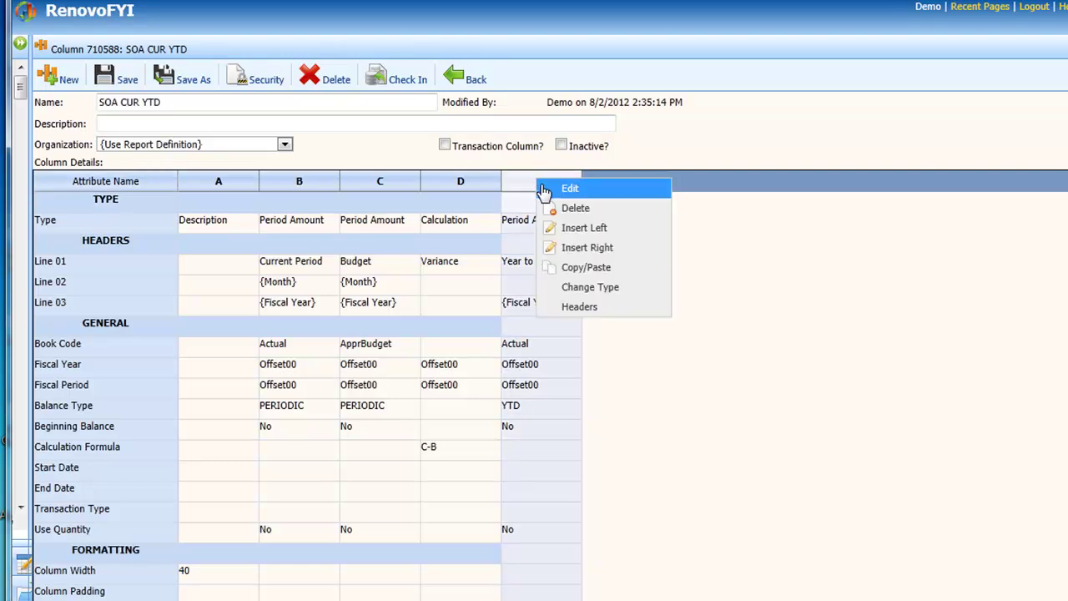
left_click(552, 190)
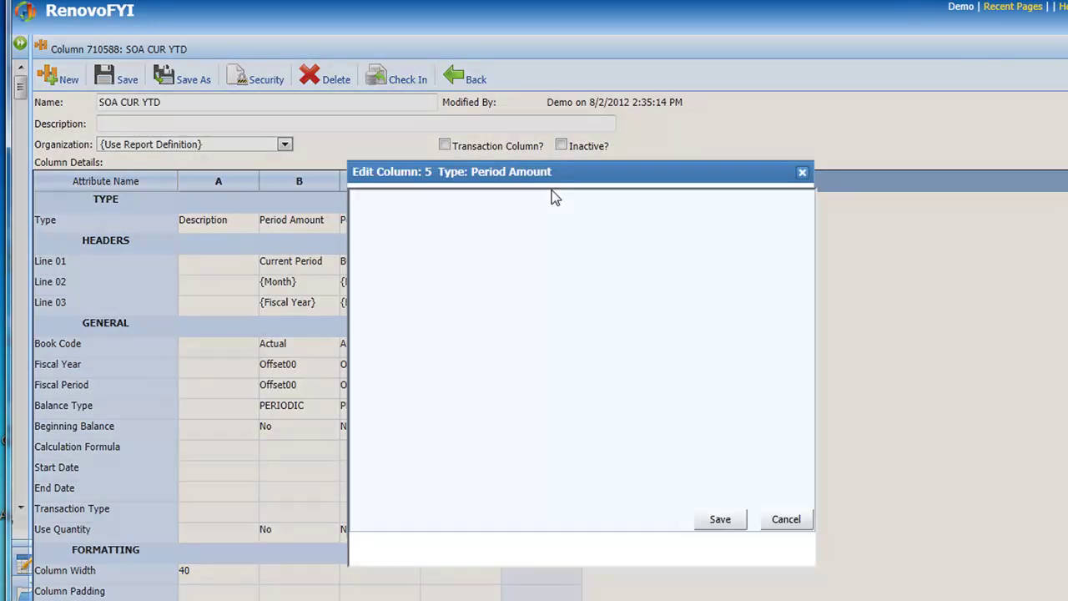
- Enter SOA******10** as the account filter for the Year to Date column
left_click(512, 203)
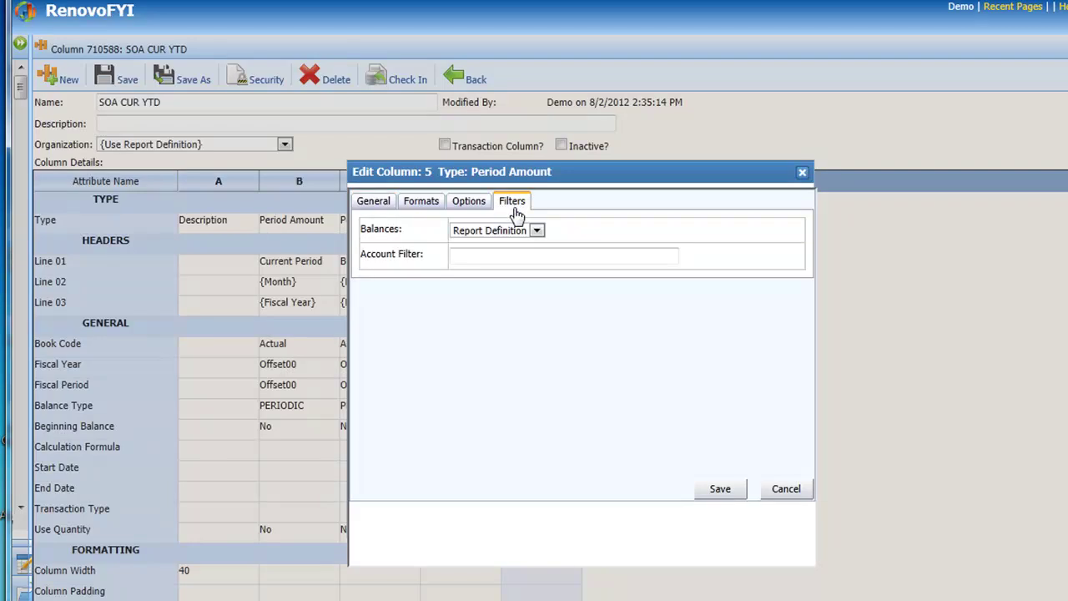
left_click_drag(361, 255, 417, 260)
left_click(485, 258)
type("S")
key("BackSpace")
type("SOA")
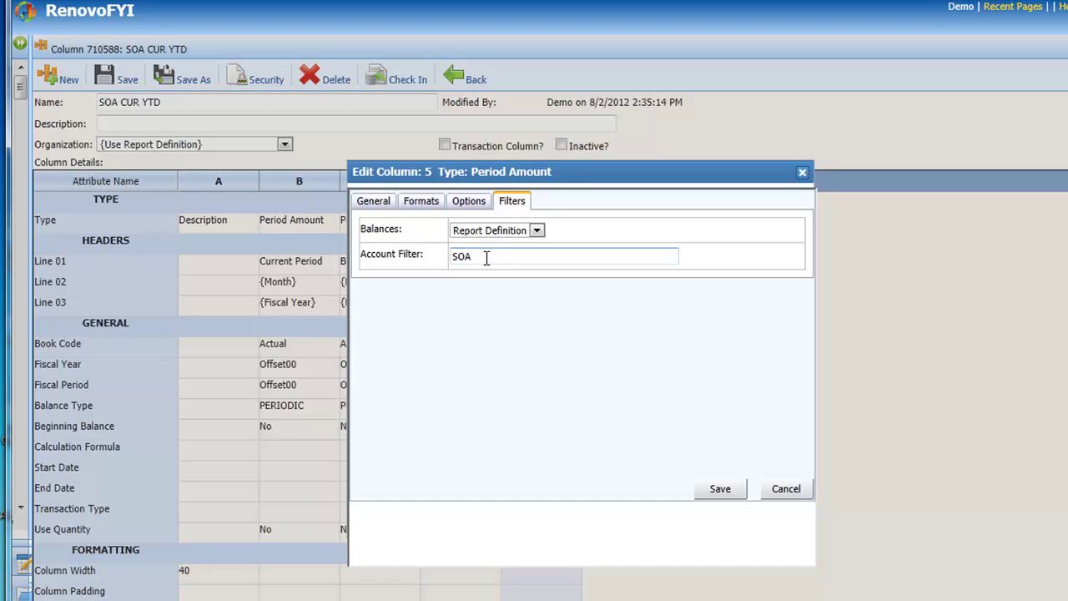
type("******10**")
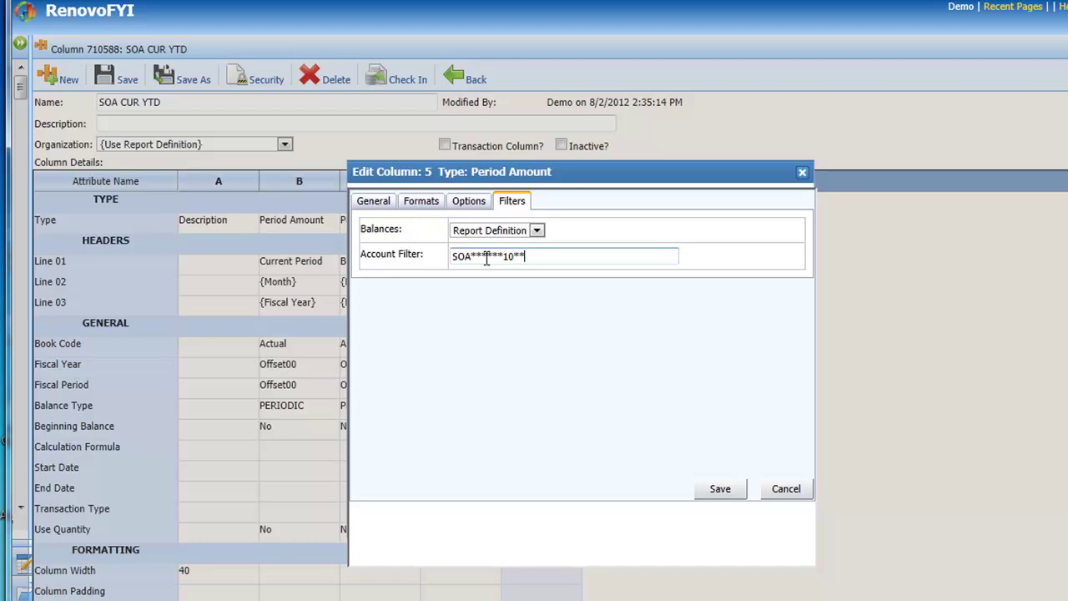